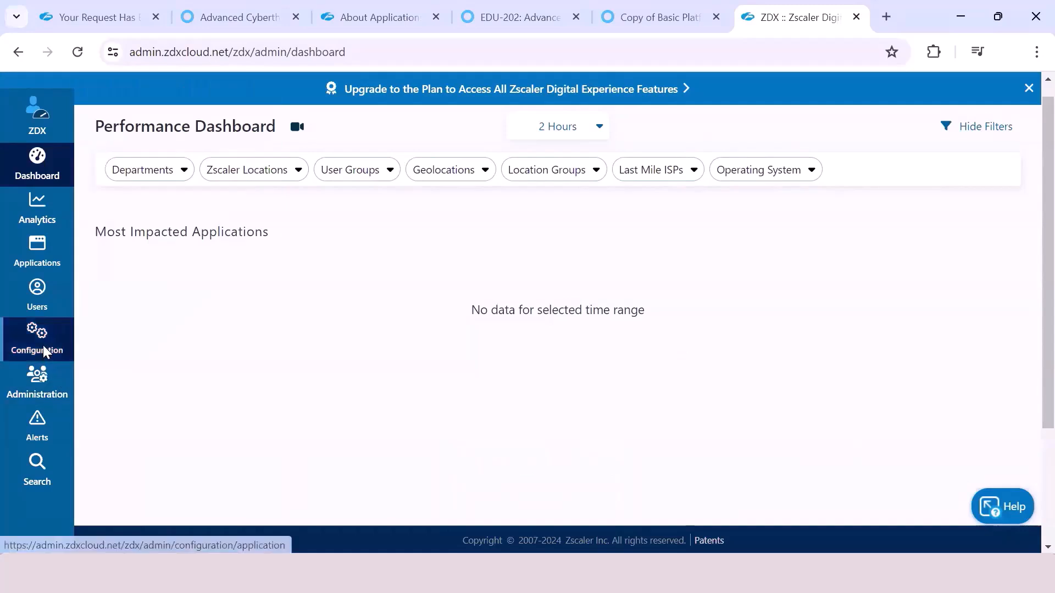
Step: Open the application configuration and review the predefined applications and the probes under the custom Gmail application
left_click(46, 352)
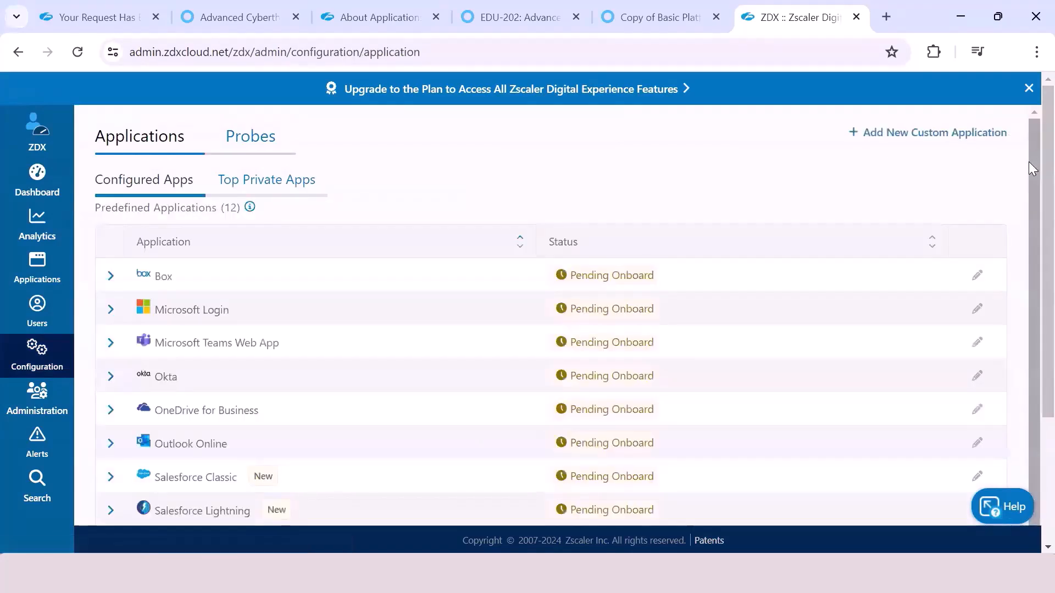
scroll(1025, 177, "down", 3)
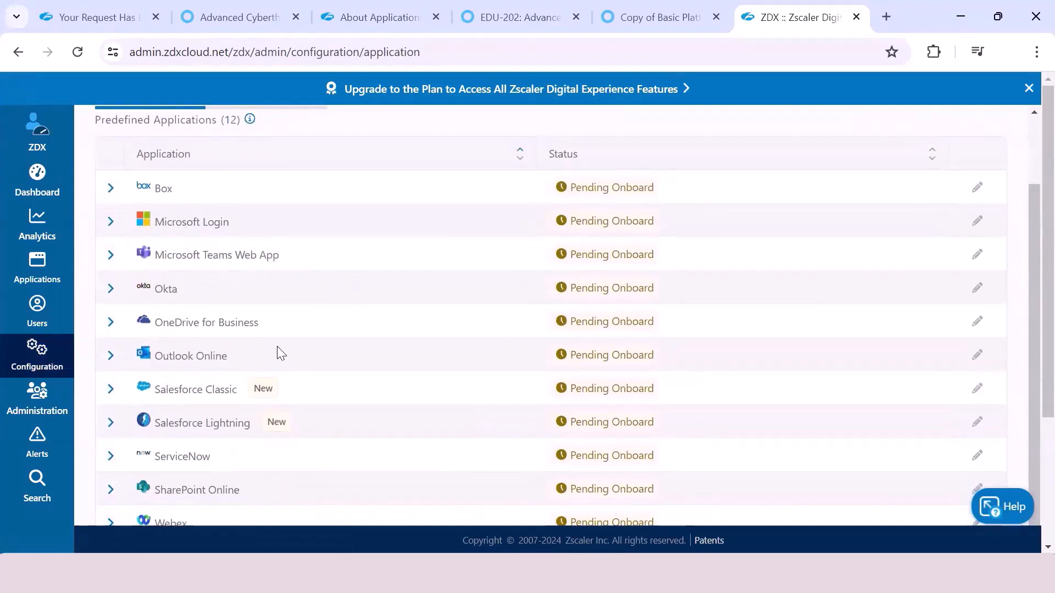
scroll(1028, 329, "down", 3)
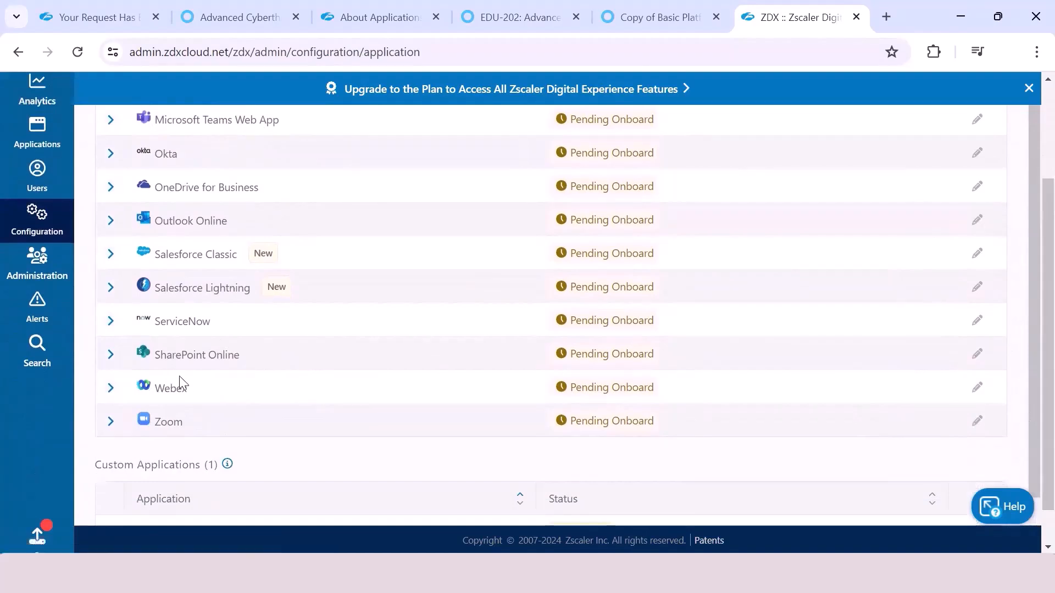
scroll(1031, 330, "down", 2)
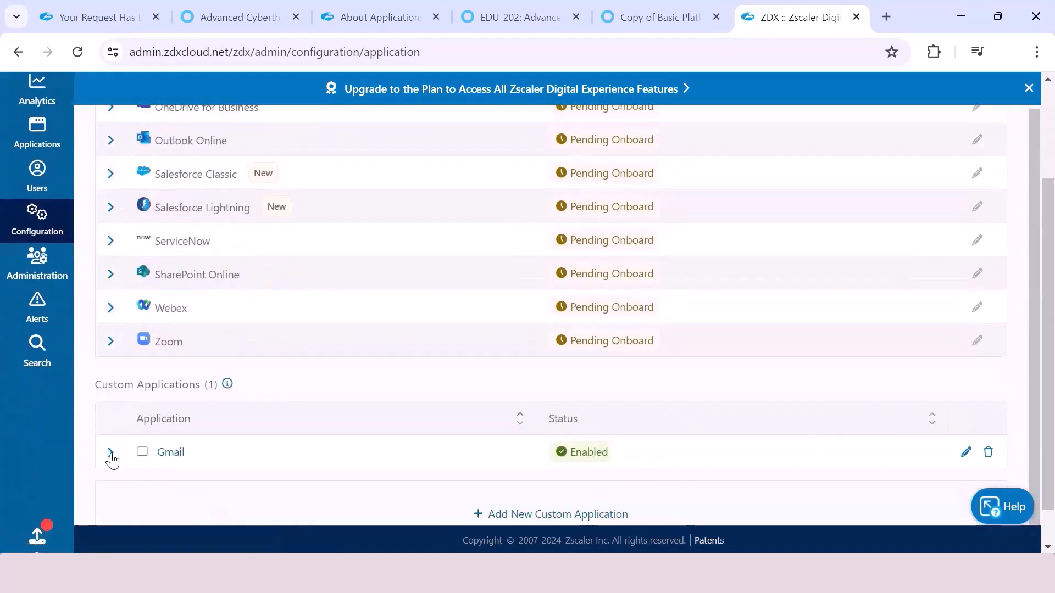
left_click(110, 453)
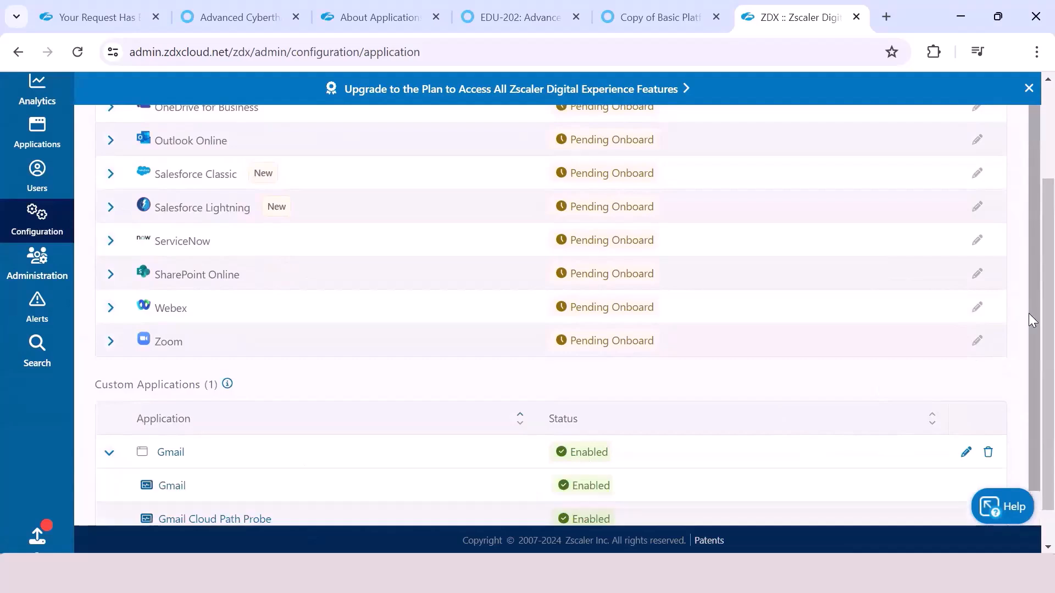
scroll(1030, 341, "down", 2)
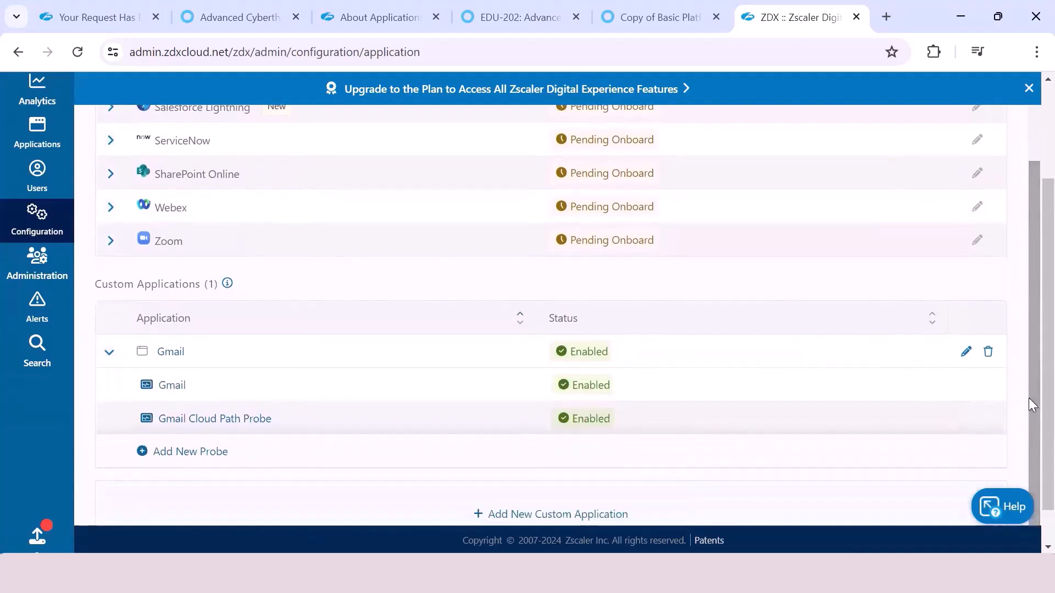
left_click_drag(1028, 398, 1021, 289)
scroll(1021, 289, "up", 5)
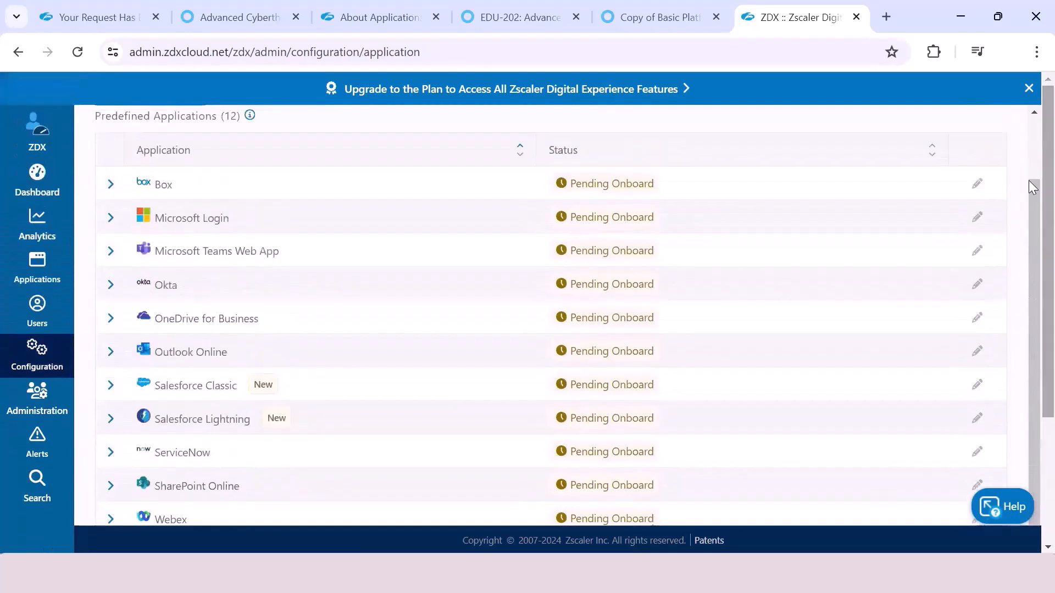
scroll(1029, 223, "up", 2)
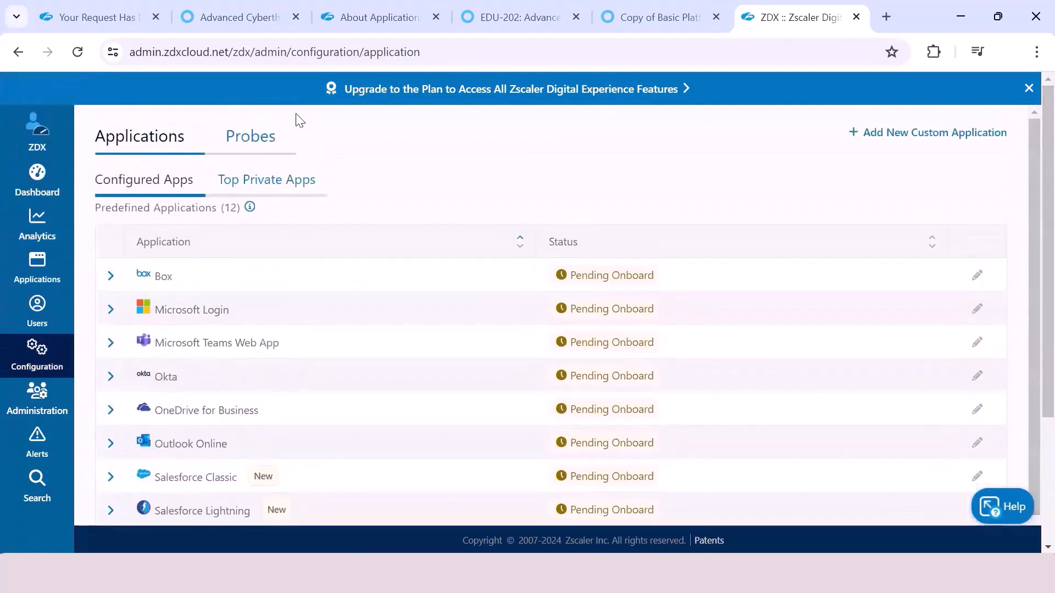
Step: Open the Gmail Cloud Path Probe for editing from the probe list and review its general settings and the web probe options
left_click(266, 140)
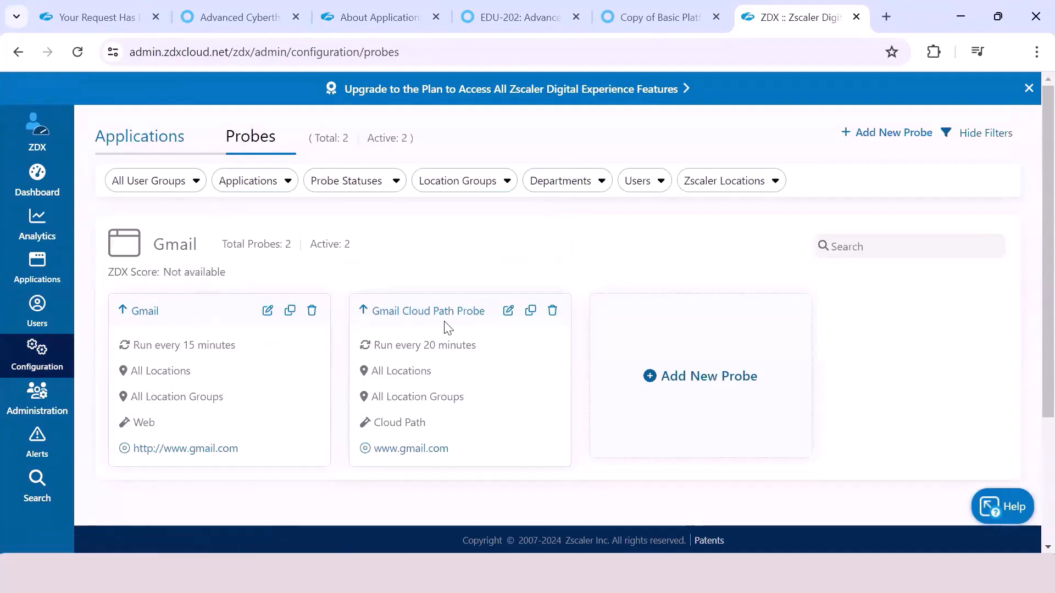
left_click(508, 311)
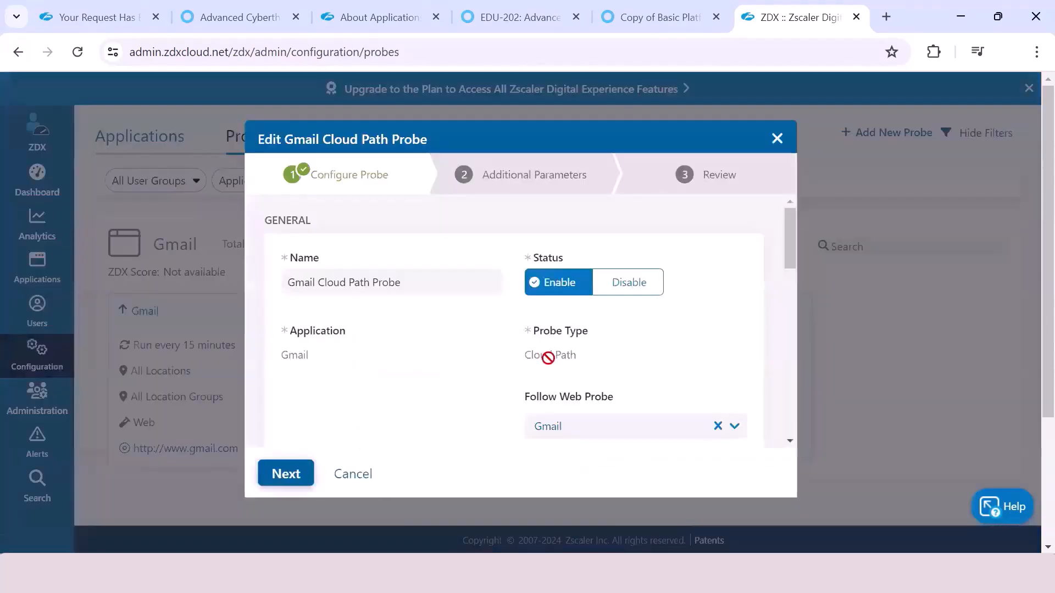
left_click_drag(788, 256, 781, 269)
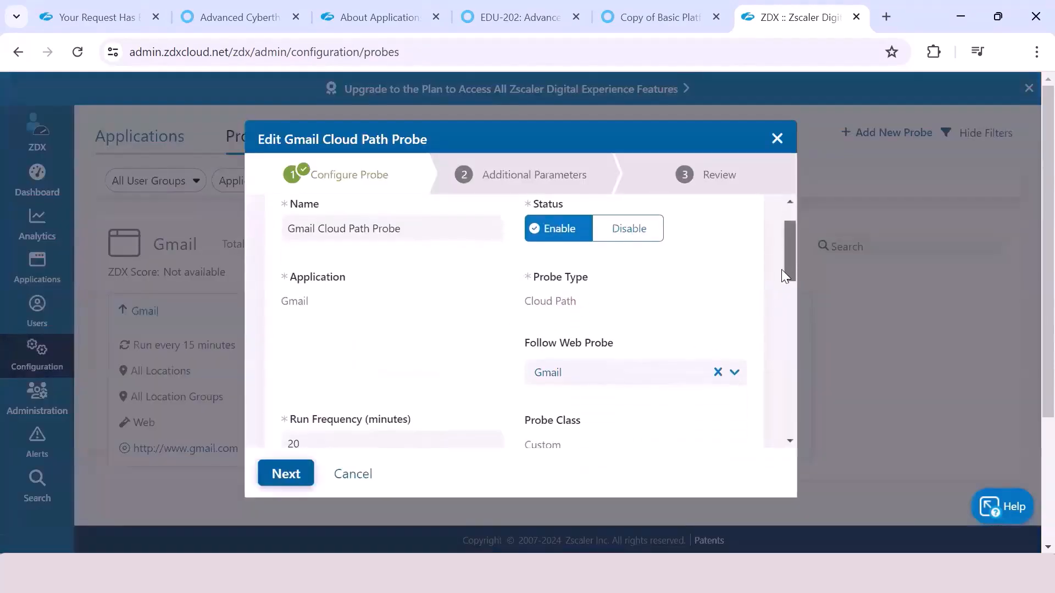
left_click(690, 378)
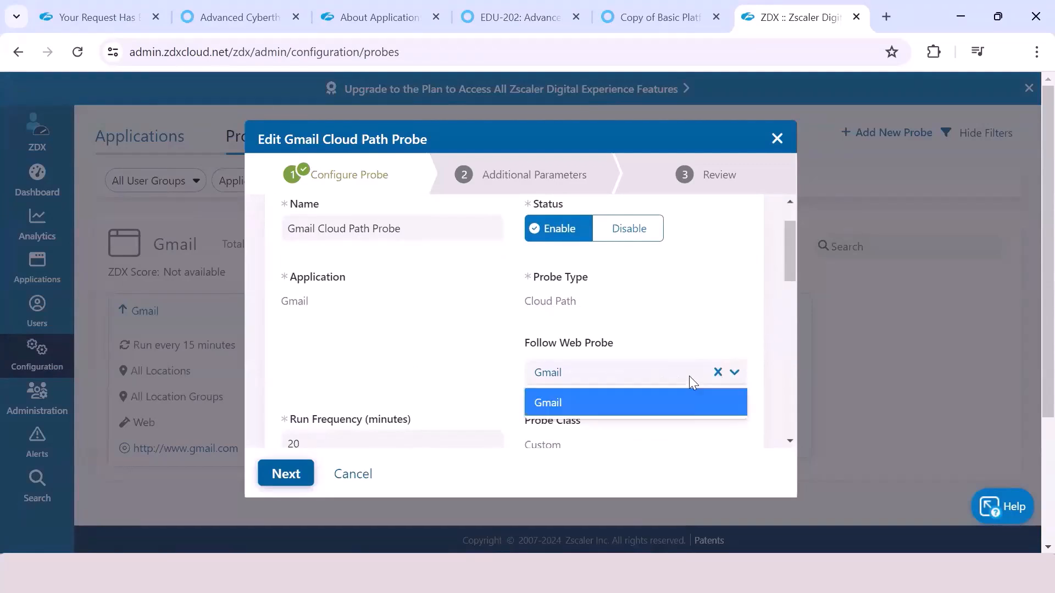
left_click(716, 298)
left_click_drag(789, 259, 785, 298)
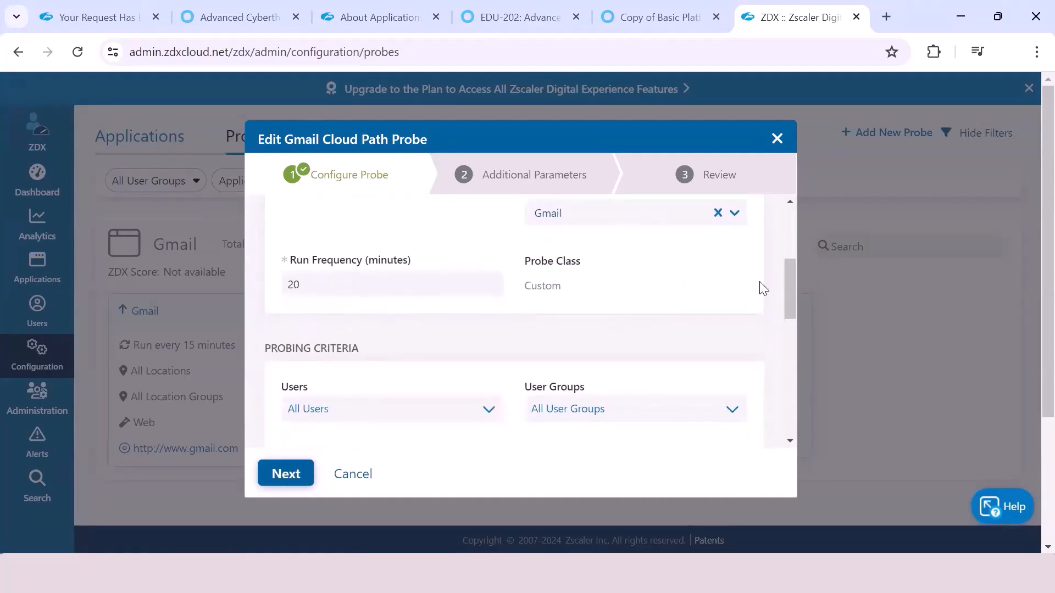
Step: Review the Gmail Cloud Path Probe's probing criteria, including the selectable users and user groups, and its exclusion criteria
left_click_drag(788, 274, 786, 315)
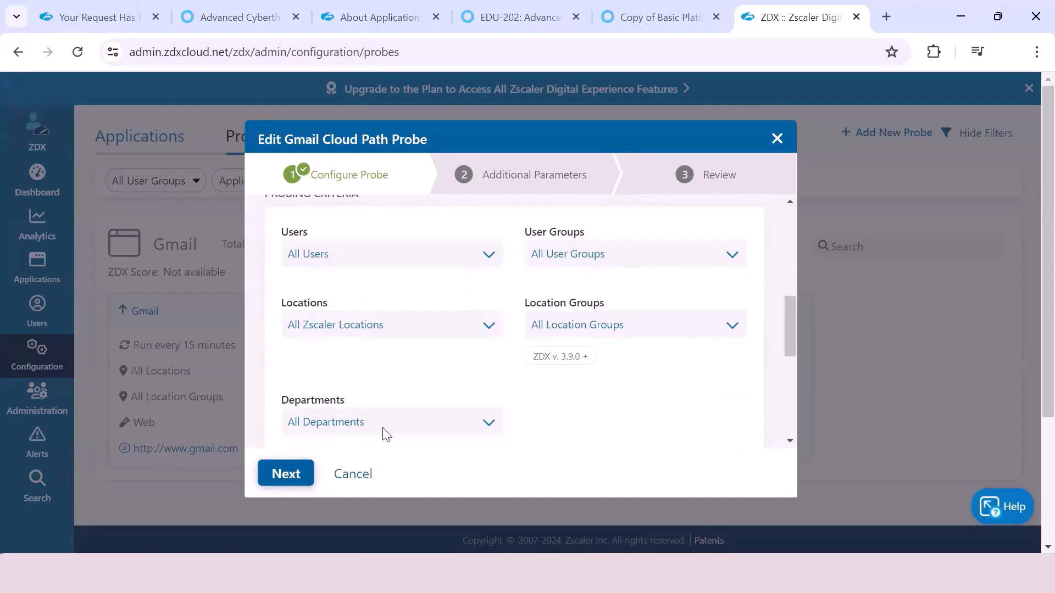
left_click_drag(786, 313, 765, 318)
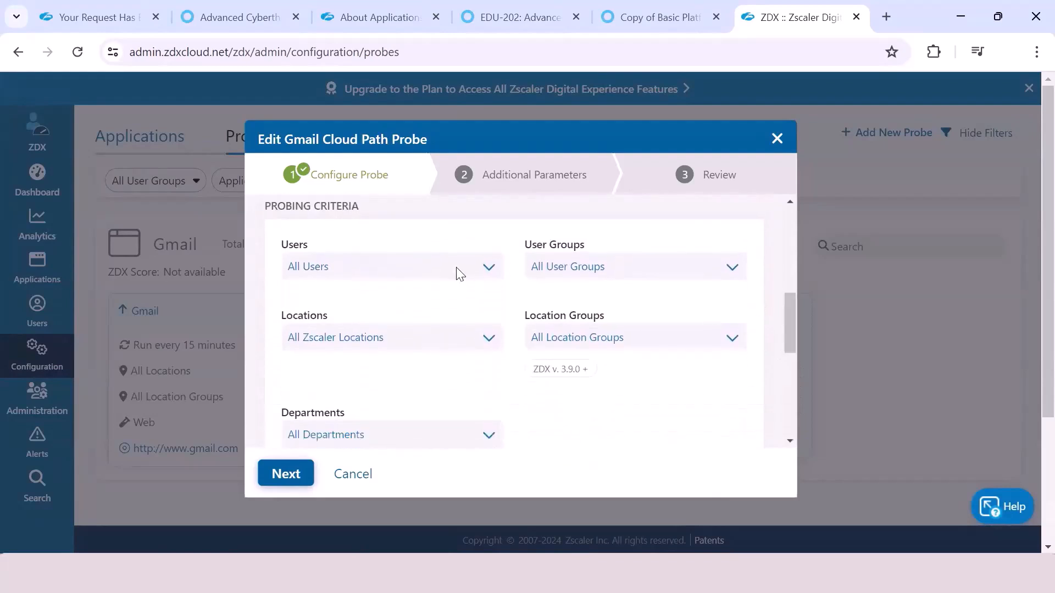
left_click(485, 268)
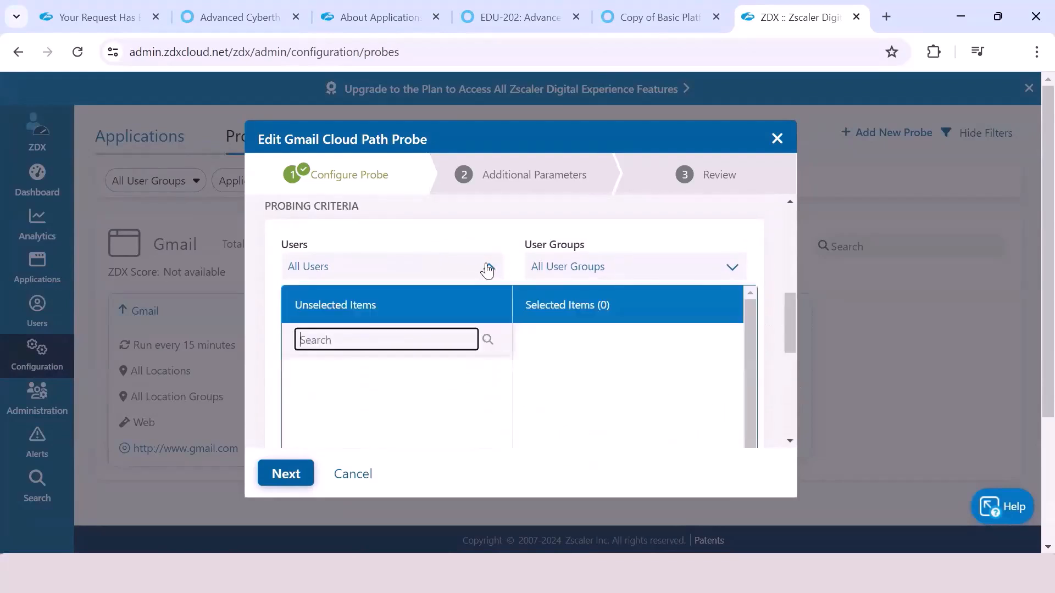
left_click(493, 242)
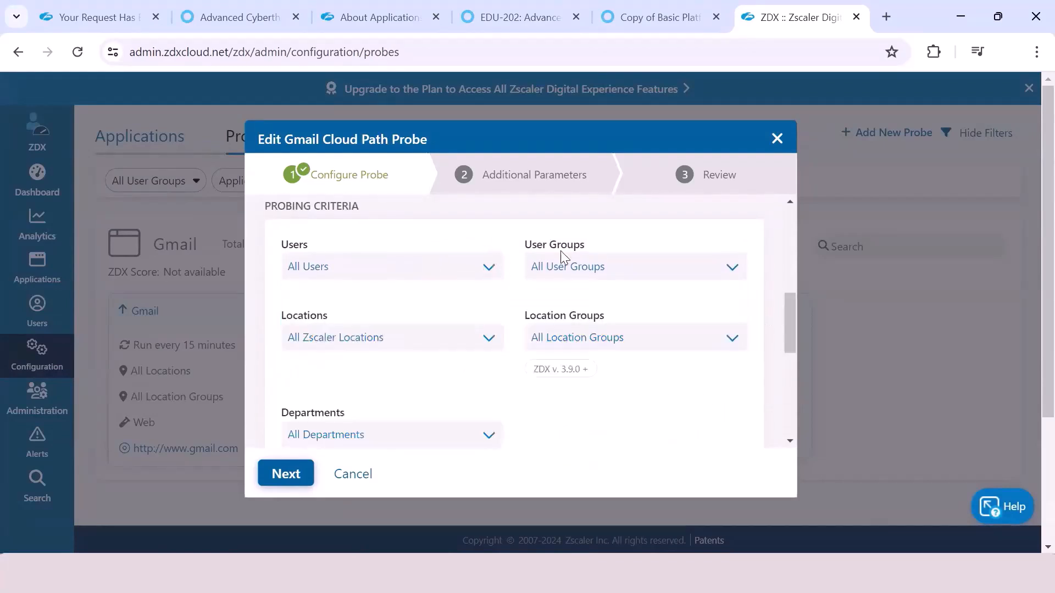
left_click(616, 268)
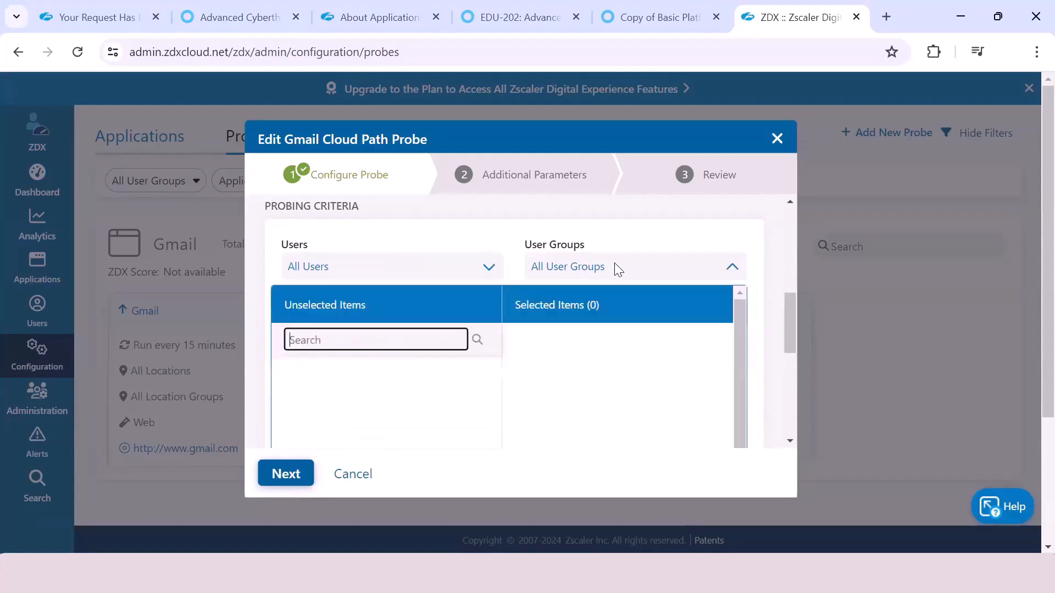
left_click(674, 241)
left_click_drag(785, 317, 787, 370)
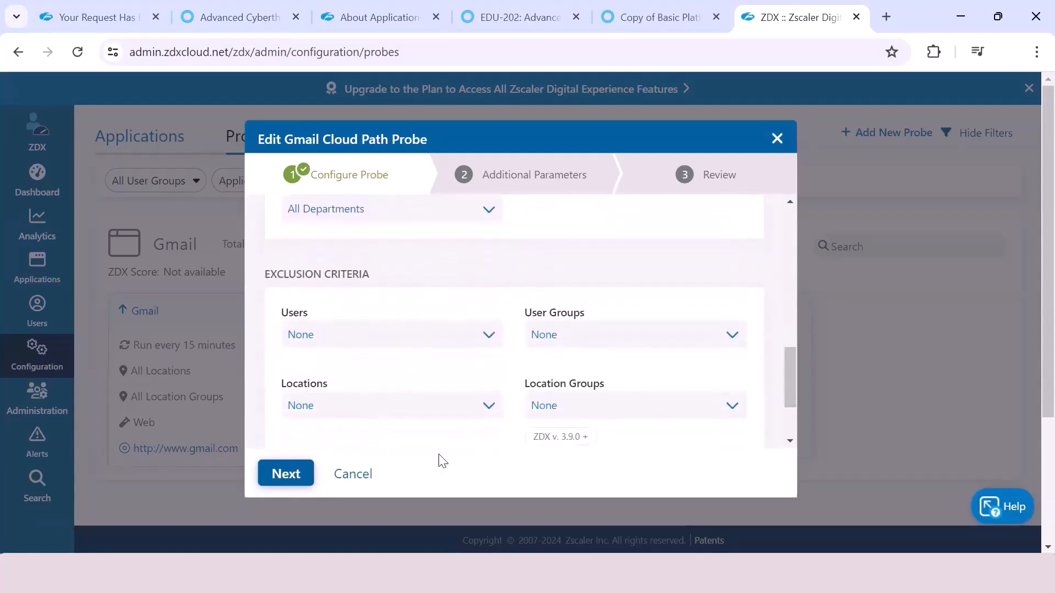
Step: Review the Gmail Cloud Path Probe's additional parameters and close the editor without saving
left_click(283, 474)
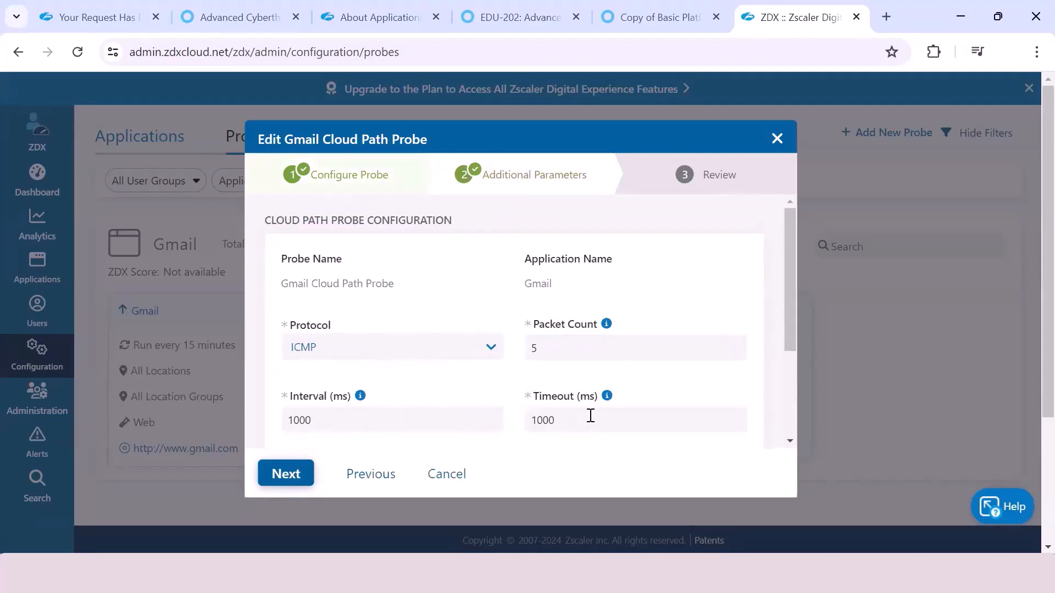
left_click_drag(789, 346, 783, 422)
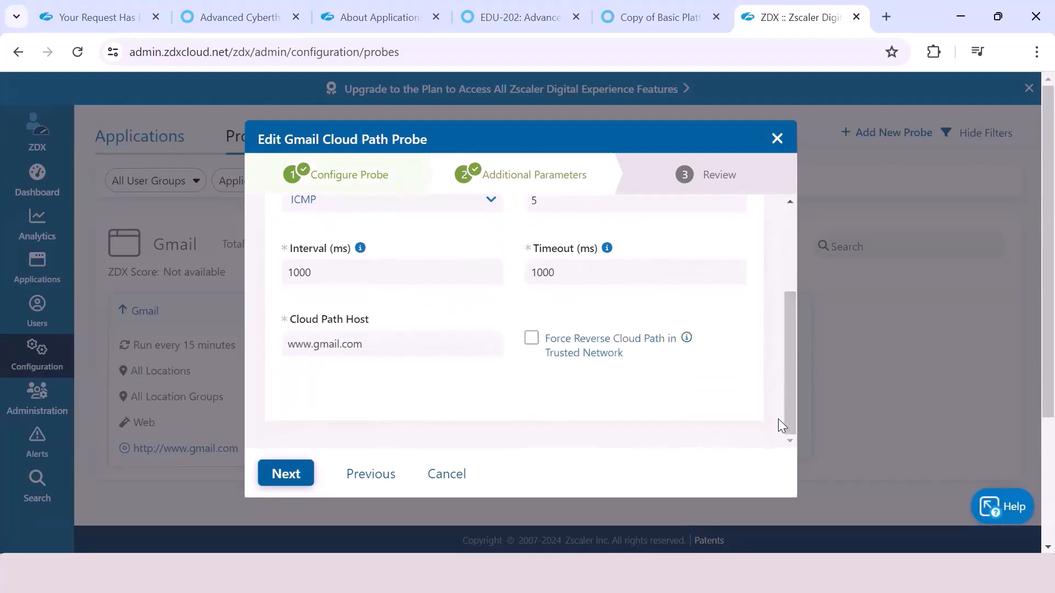
left_click(280, 476)
left_click(471, 475)
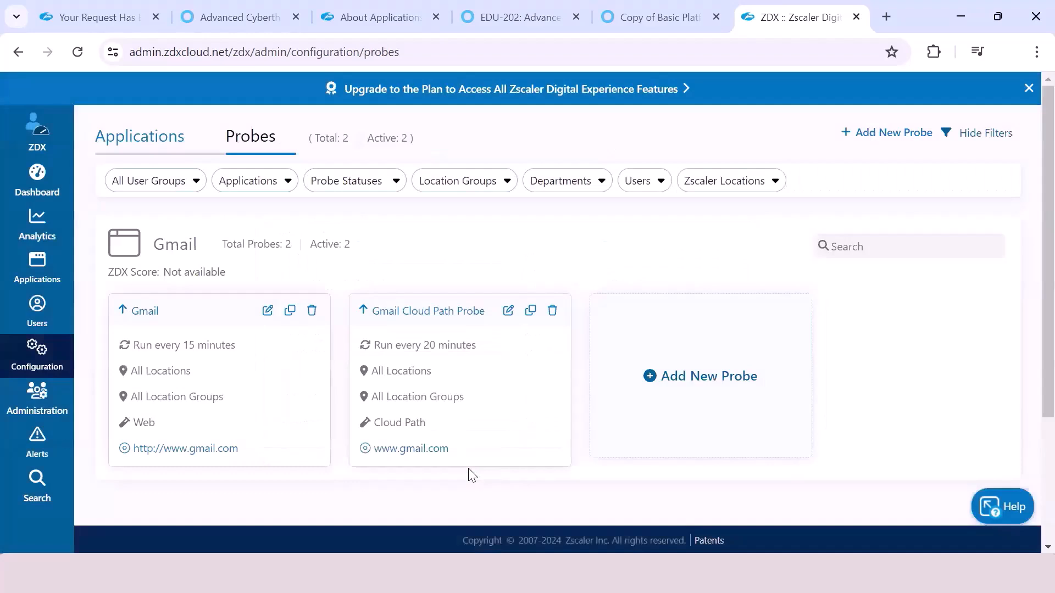
Step: Review the Gmail web probe's configuration, additional parameters and summary, and close it without saving
left_click(267, 311)
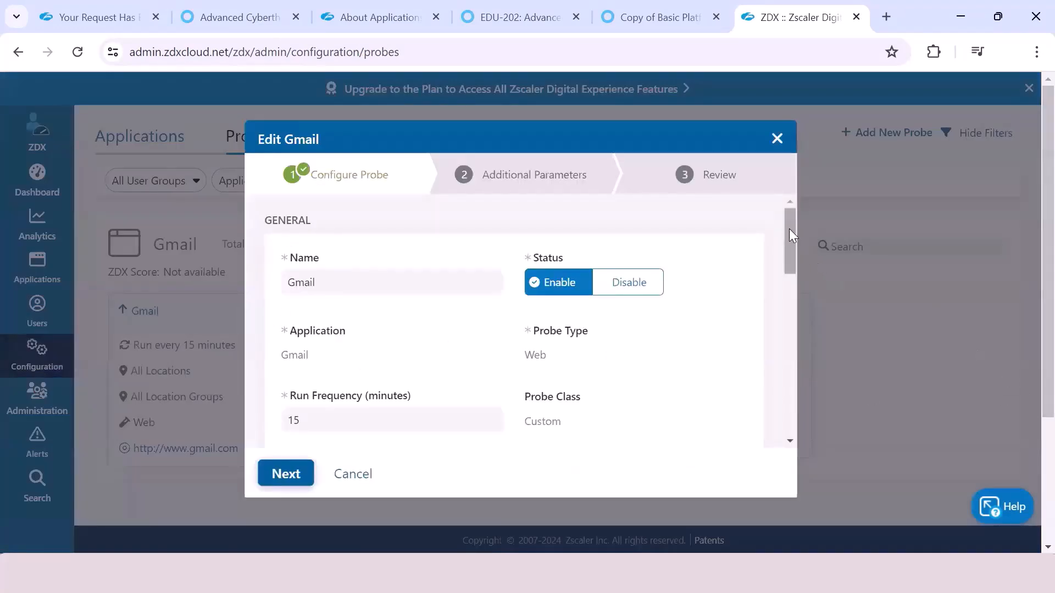
scroll(791, 250, "down", 2)
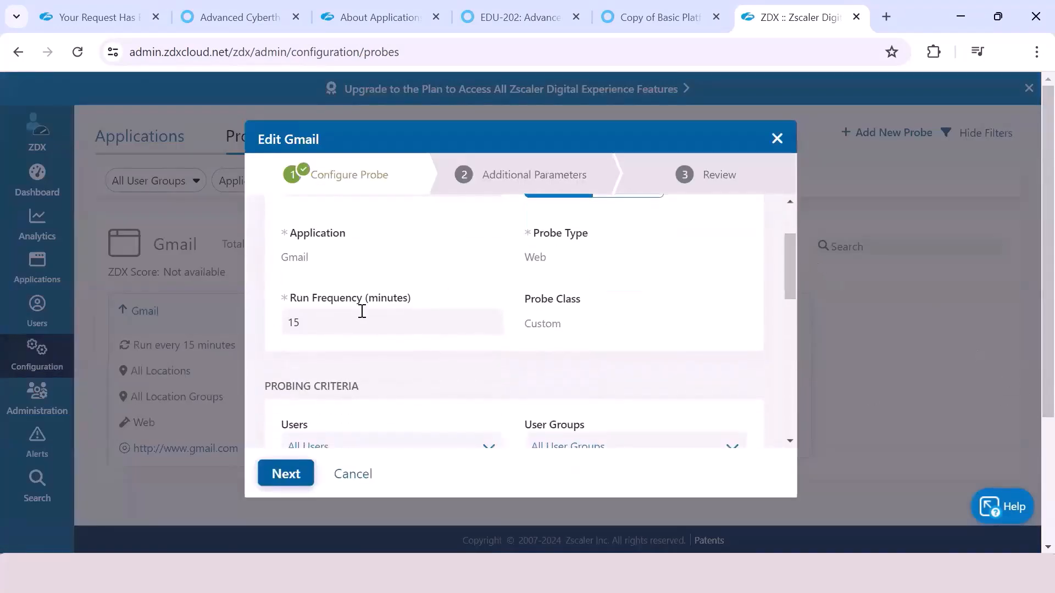
left_click_drag(784, 252, 787, 340)
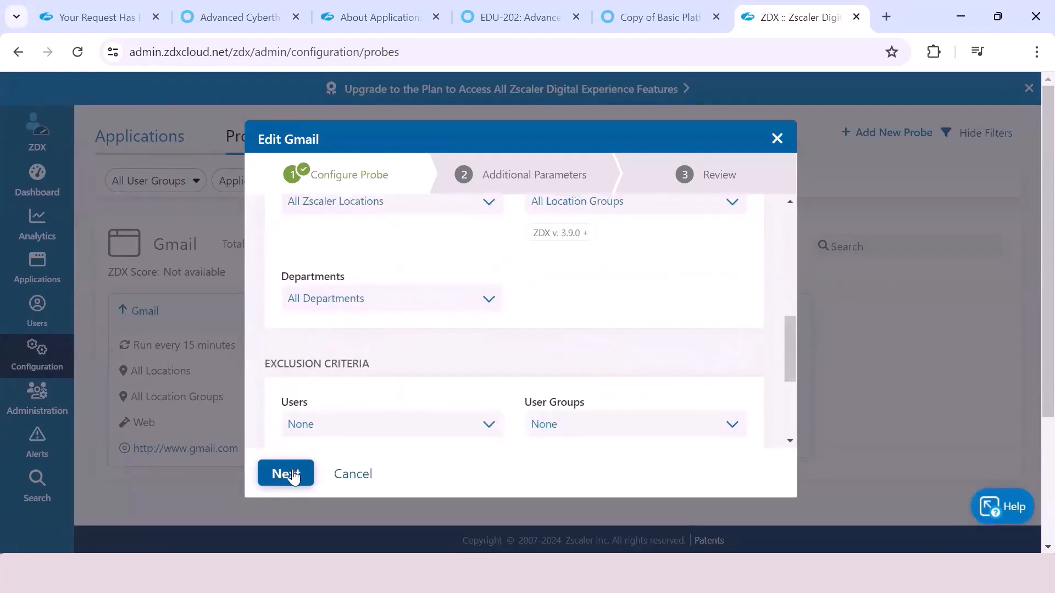
left_click(285, 473)
left_click_drag(788, 258, 795, 300)
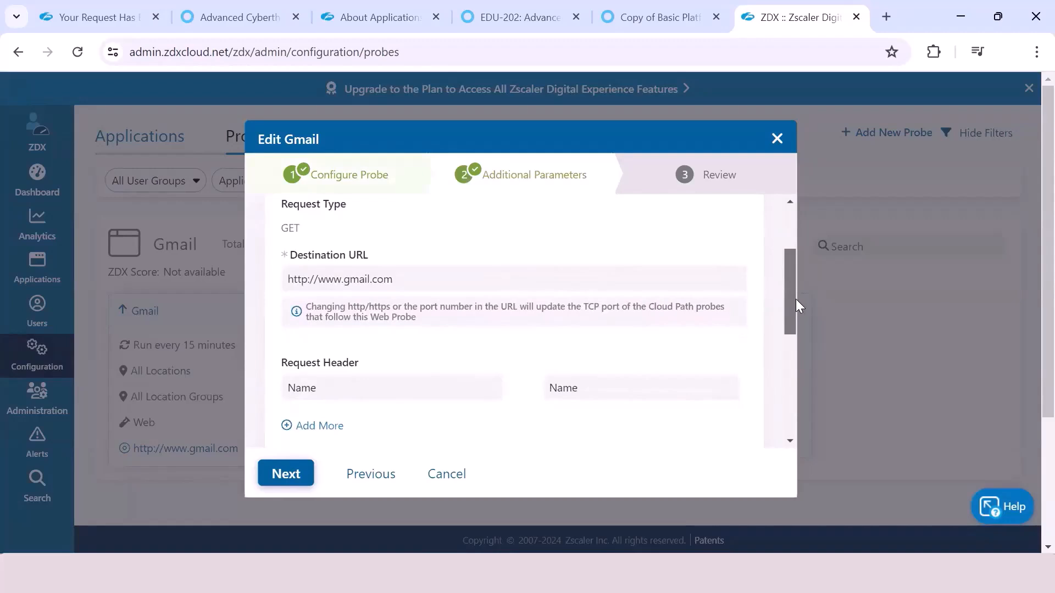
left_click_drag(796, 300, 800, 403)
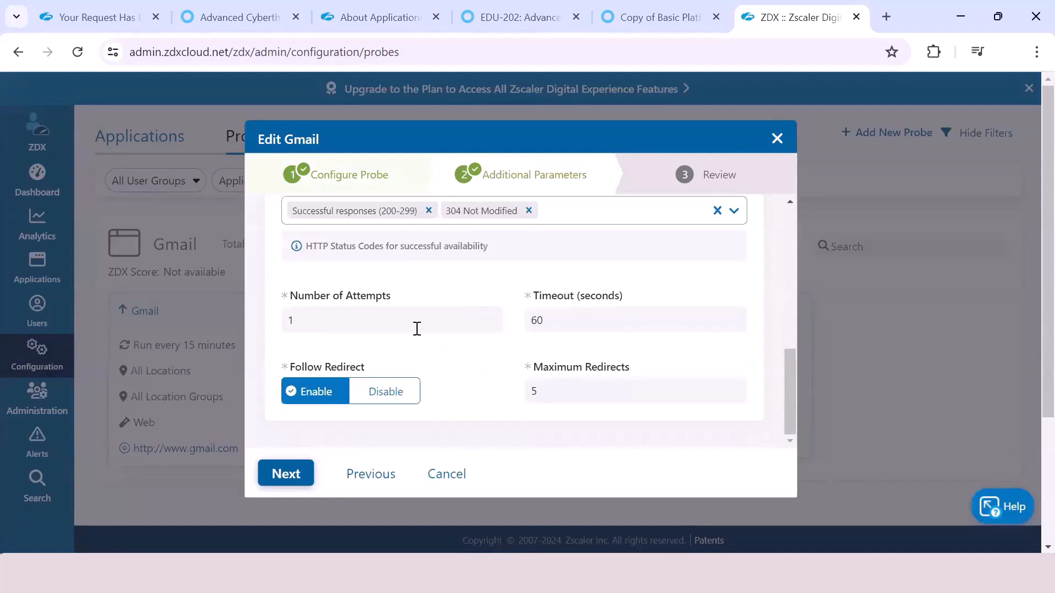
left_click(284, 474)
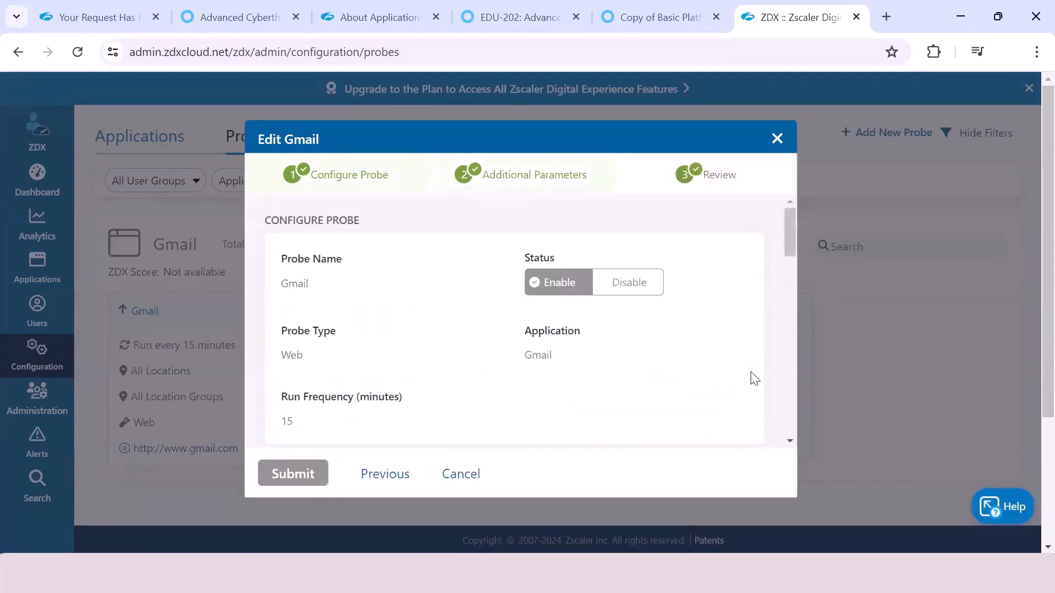
left_click(461, 474)
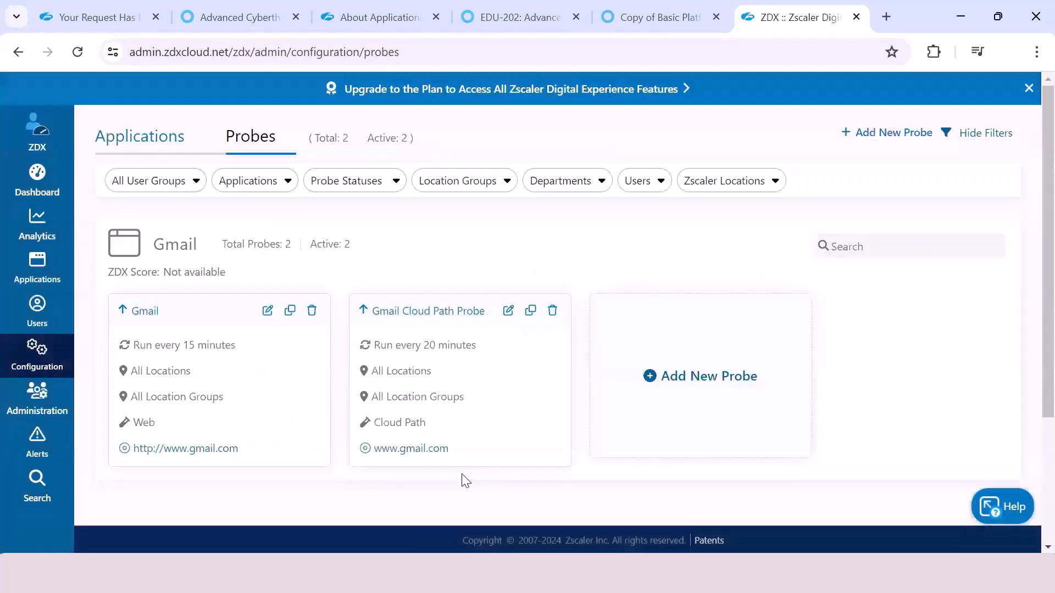
Step: Start a new web probe for the Gmail application and enter a name beginning with "Test"
left_click(719, 378)
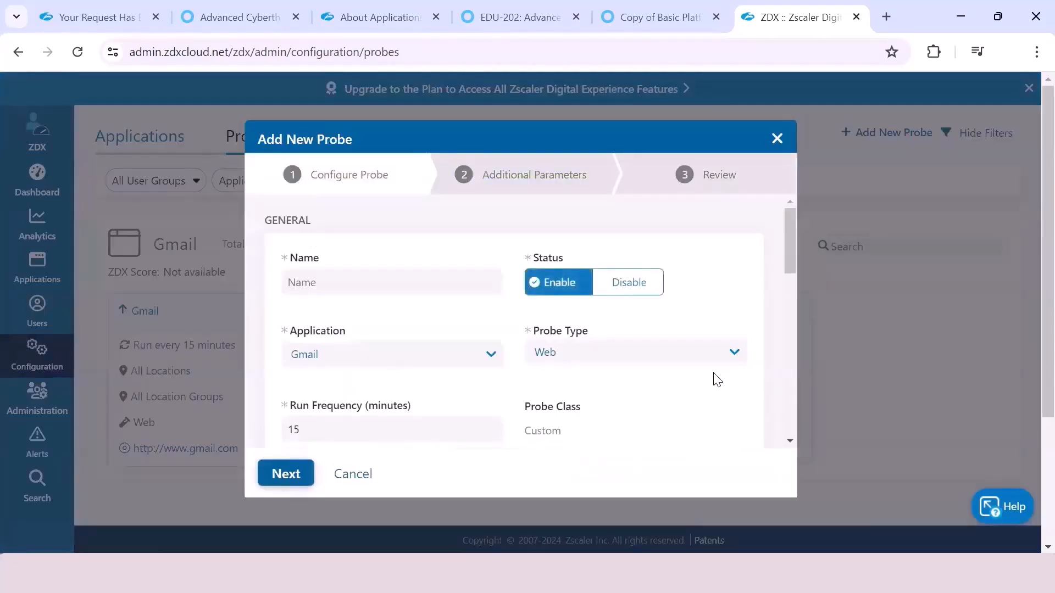
left_click(363, 280)
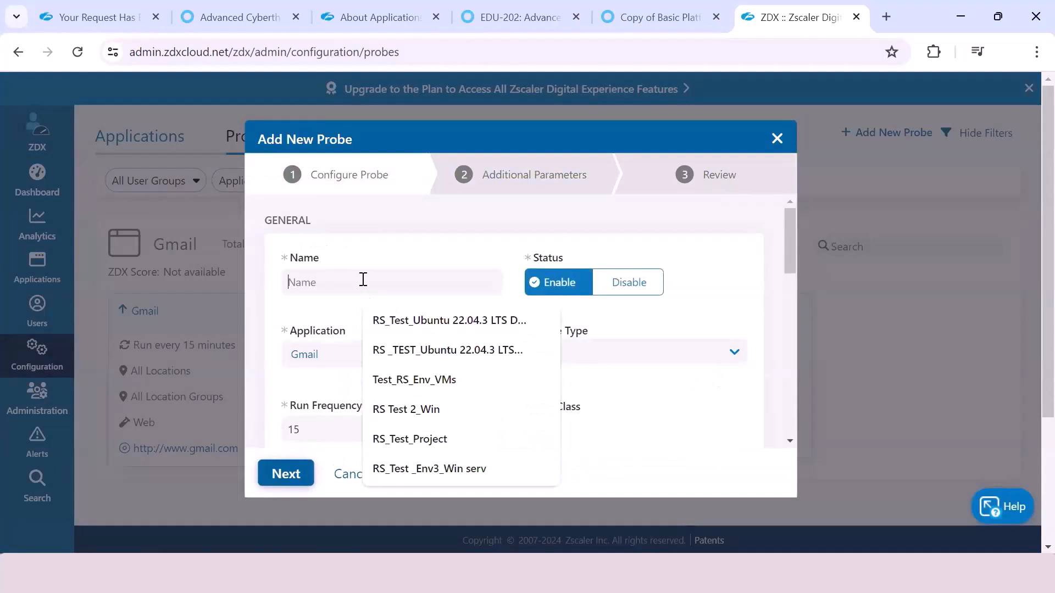
type("Test ")
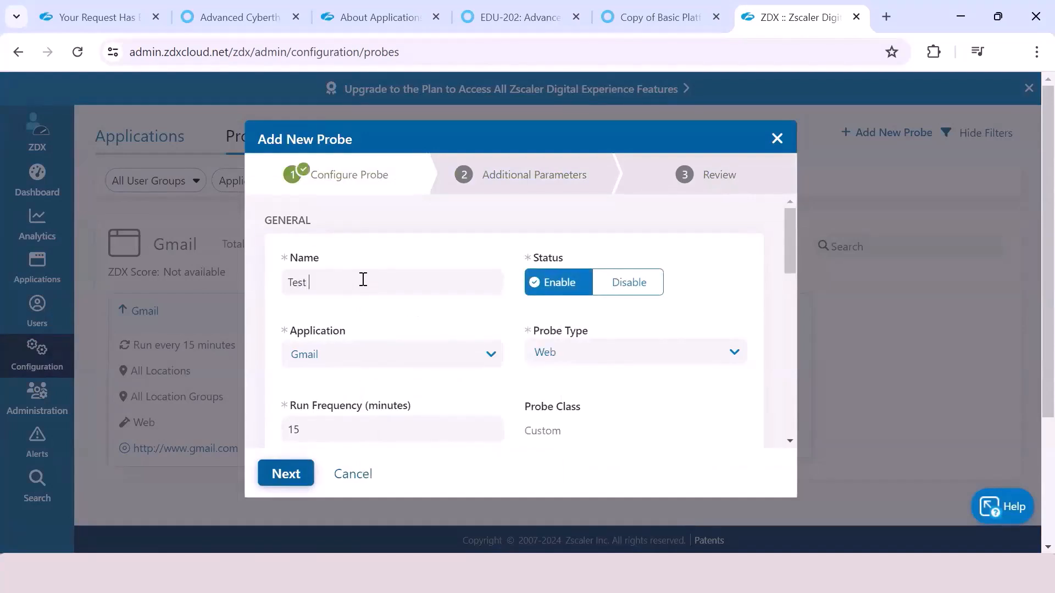
type("cloud")
key("BackSpace")
key("BackSpace")
key("BackSpace")
Step: Limit the new probe's users to ZDX Default Admin and check the selectable user groups
scroll(363, 280, "down", 5)
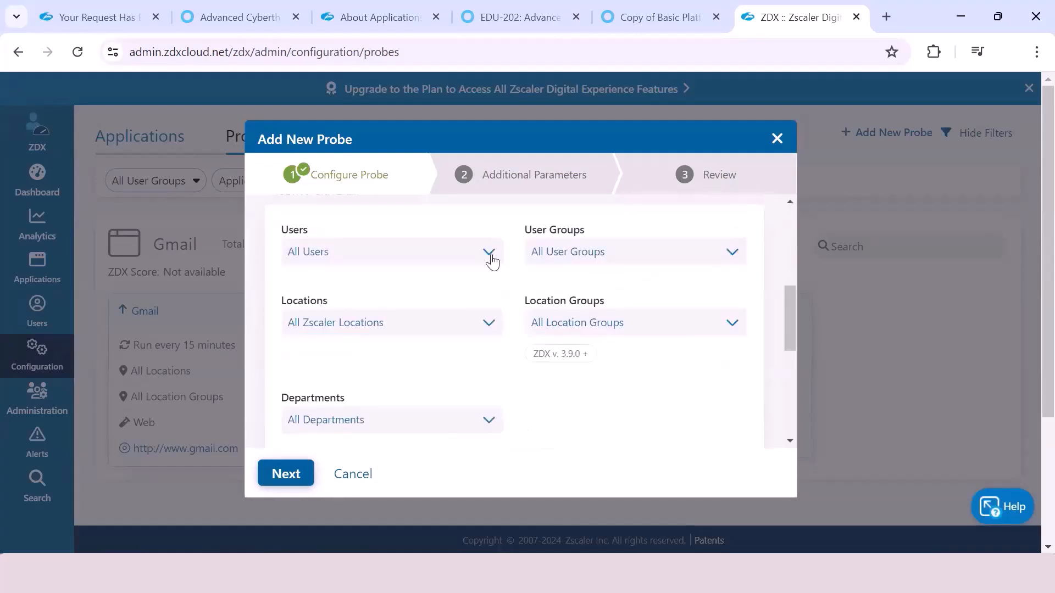
left_click(488, 254)
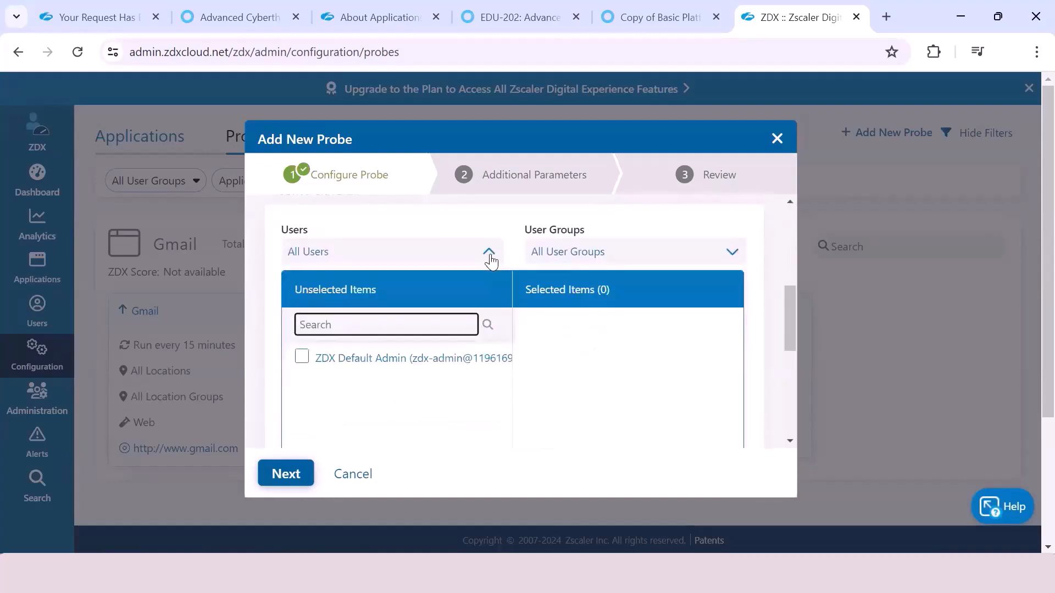
left_click(301, 358)
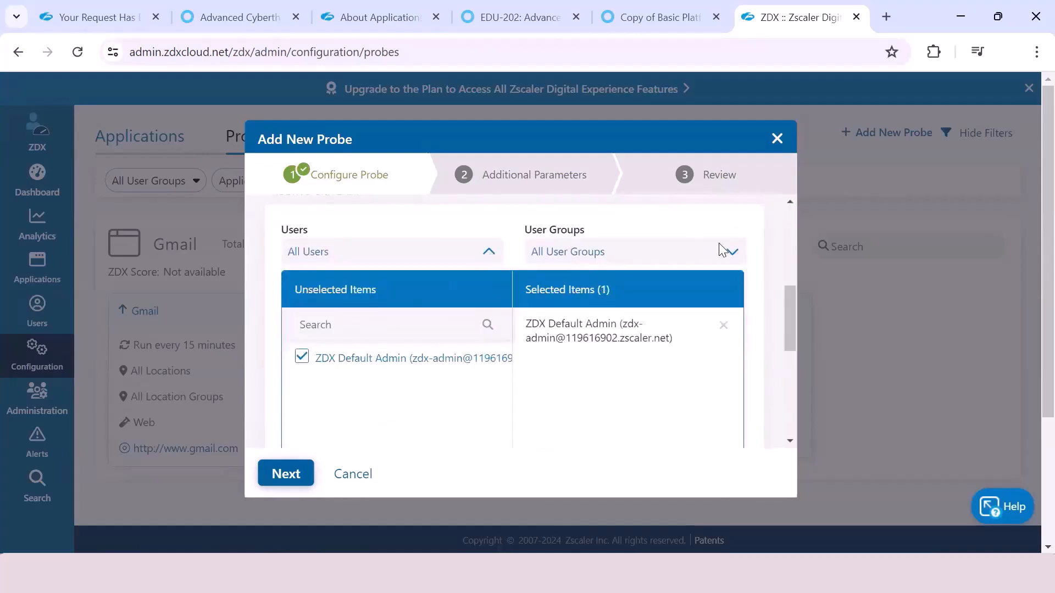
left_click(761, 294)
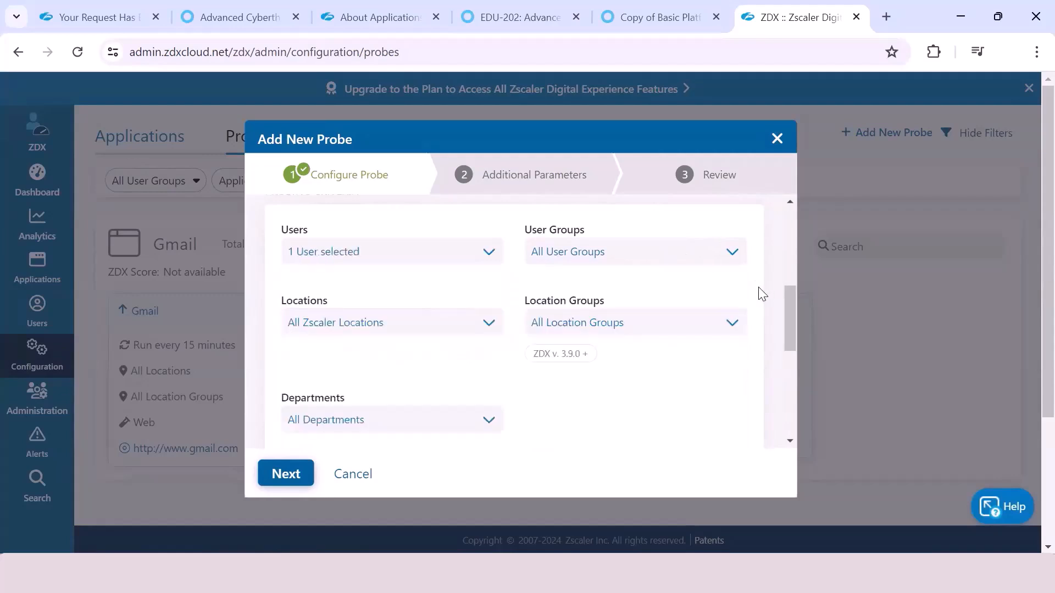
left_click(732, 253)
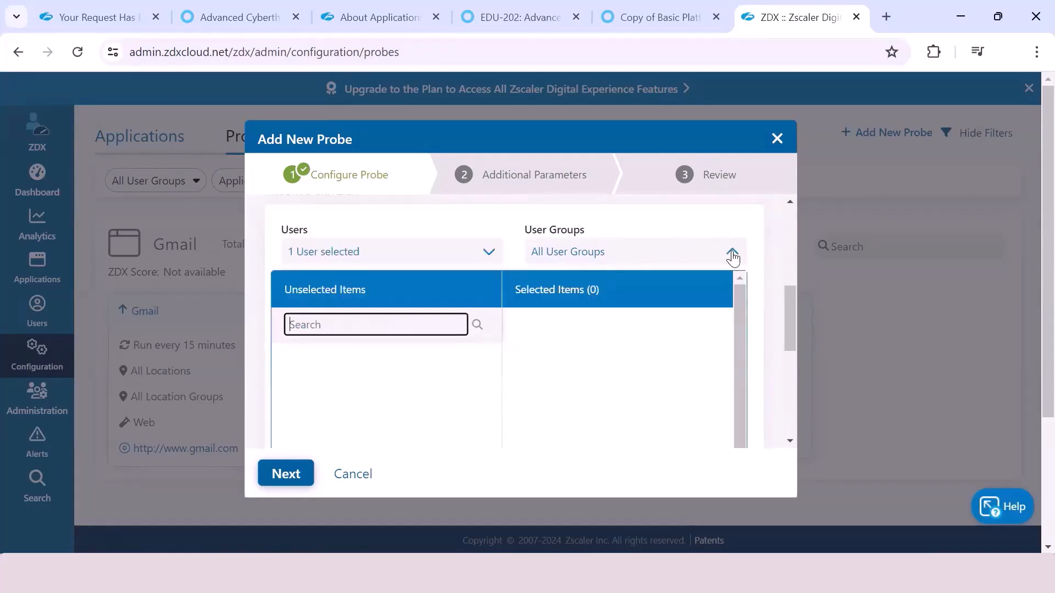
left_click(732, 254)
left_click_drag(795, 254, 798, 306)
scroll(794, 303, "down", 1)
left_click(344, 246)
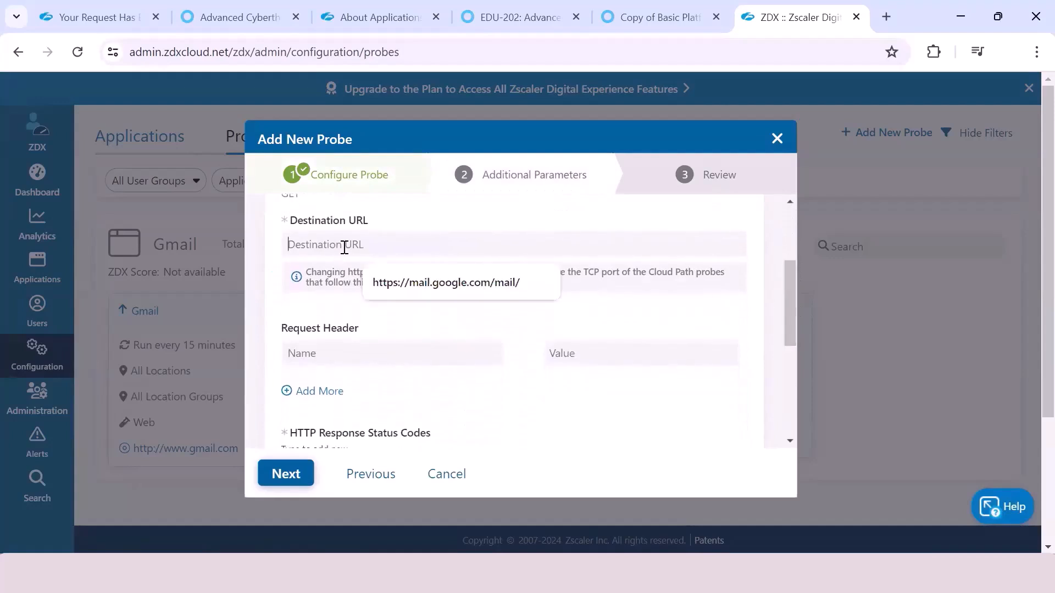
left_click(416, 282)
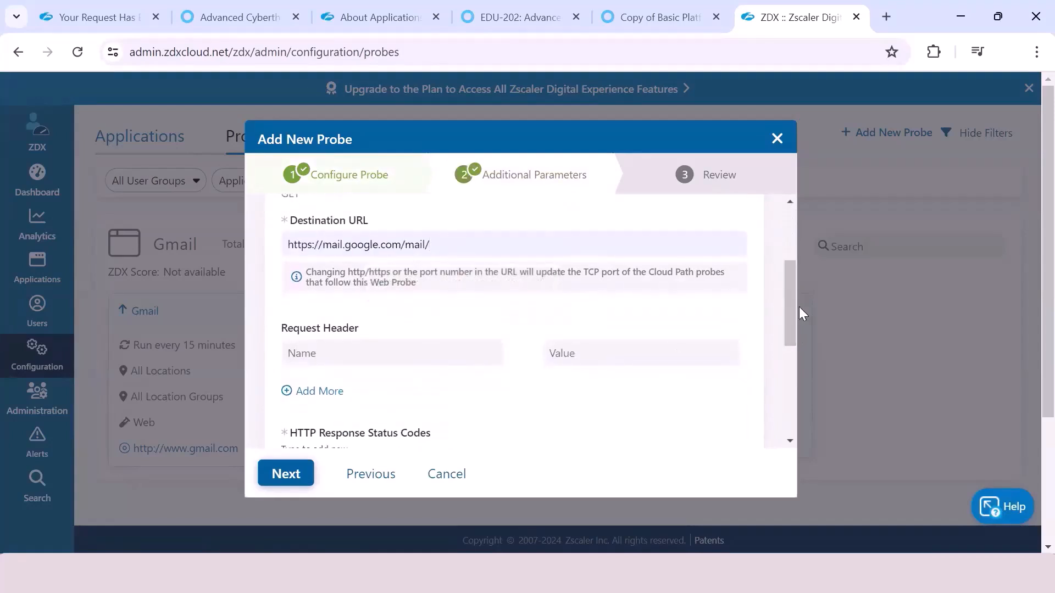
Step: Define a request header named "X Forwarded for" with the value "Test" for the web probe
left_click_drag(786, 287, 720, 313)
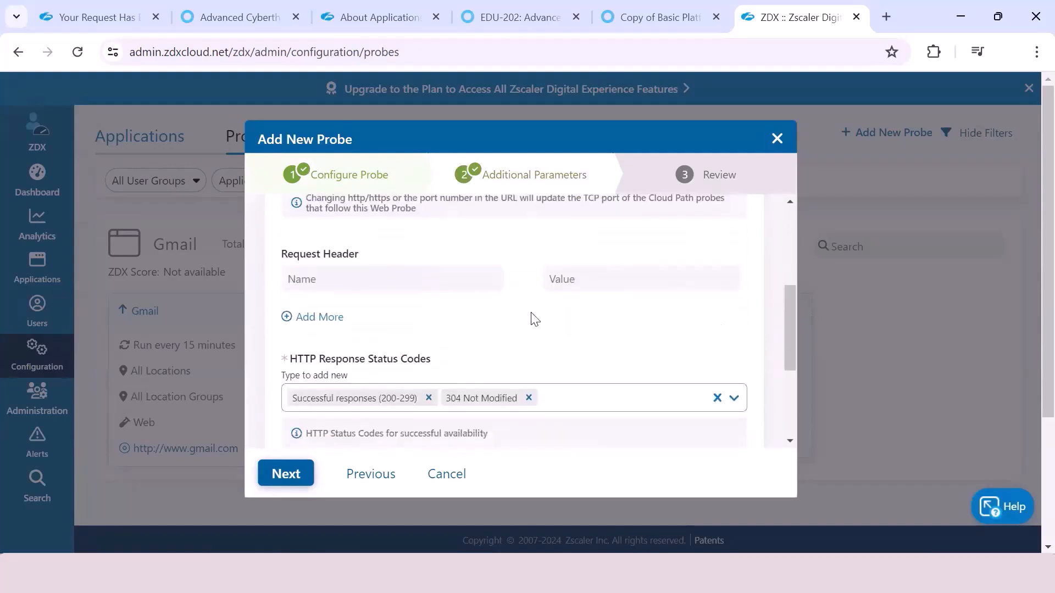
left_click(359, 280)
type("X Forwarded for")
left_click(607, 279)
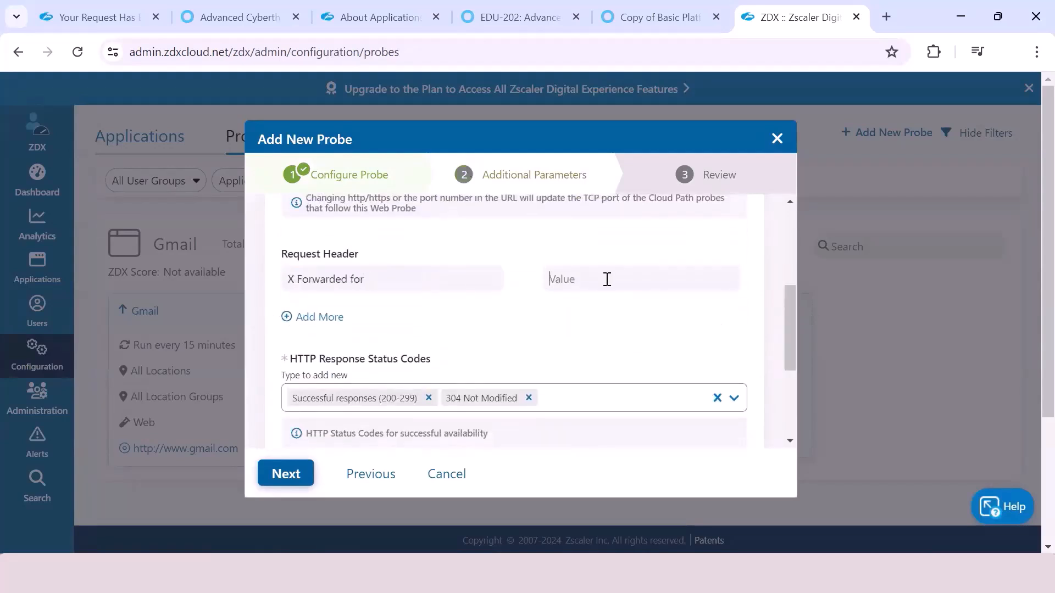
type("Test")
Step: Add 404 Not Found to the probe's accepted HTTP response status codes
scroll(791, 343, "down", 1)
scroll(791, 344, "down", 2)
left_click(693, 290)
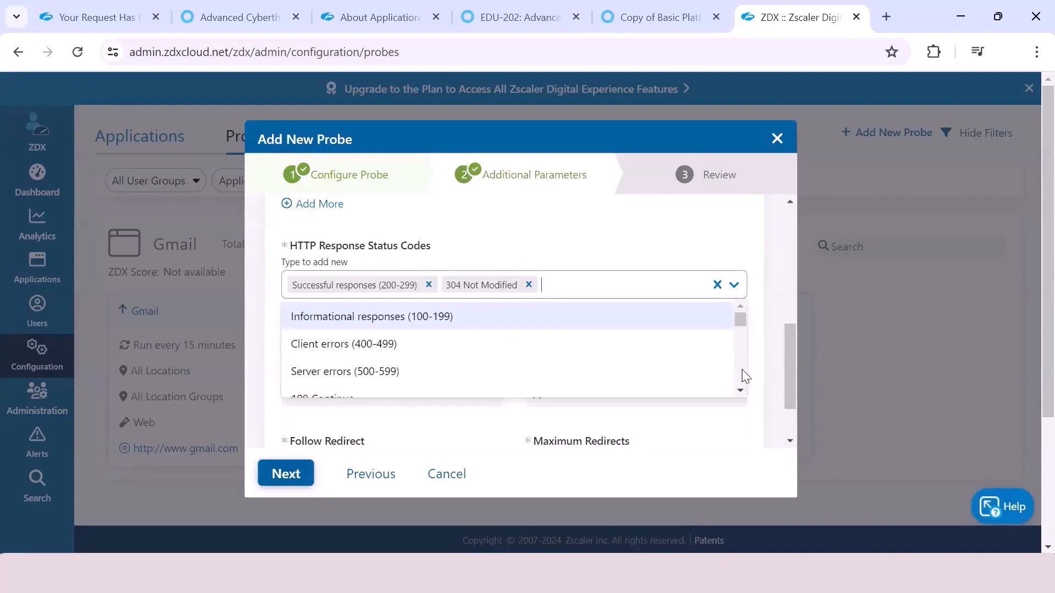
scroll(740, 390, "down", 3)
scroll(740, 390, "down", 10)
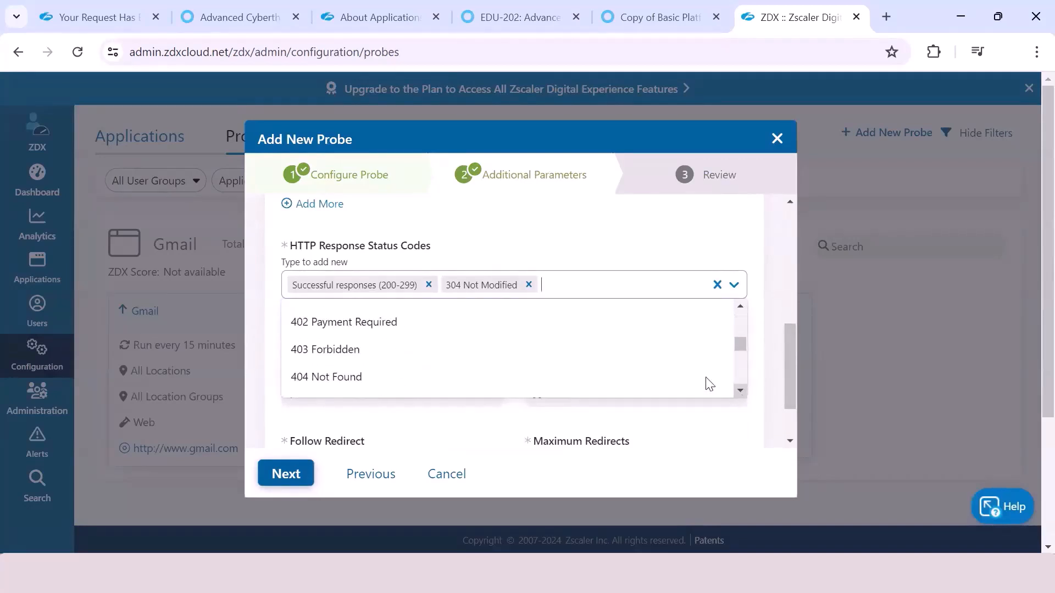
left_click(413, 378)
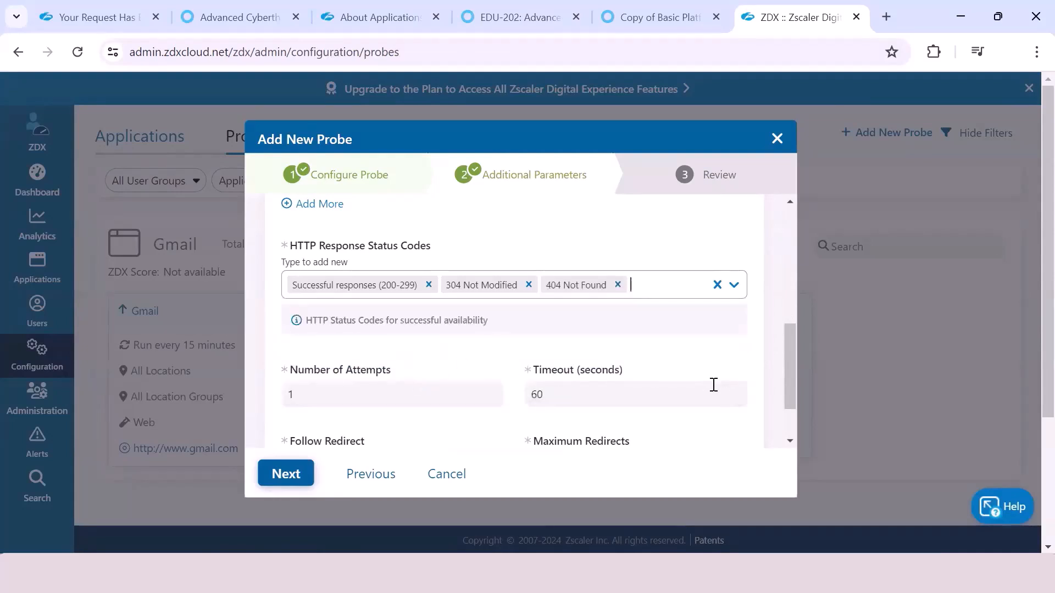
Step: Keep the remaining attempt, timeout and redirect parameters, submit Test Probe, and view it among the Gmail probes
left_click_drag(787, 362, 780, 369)
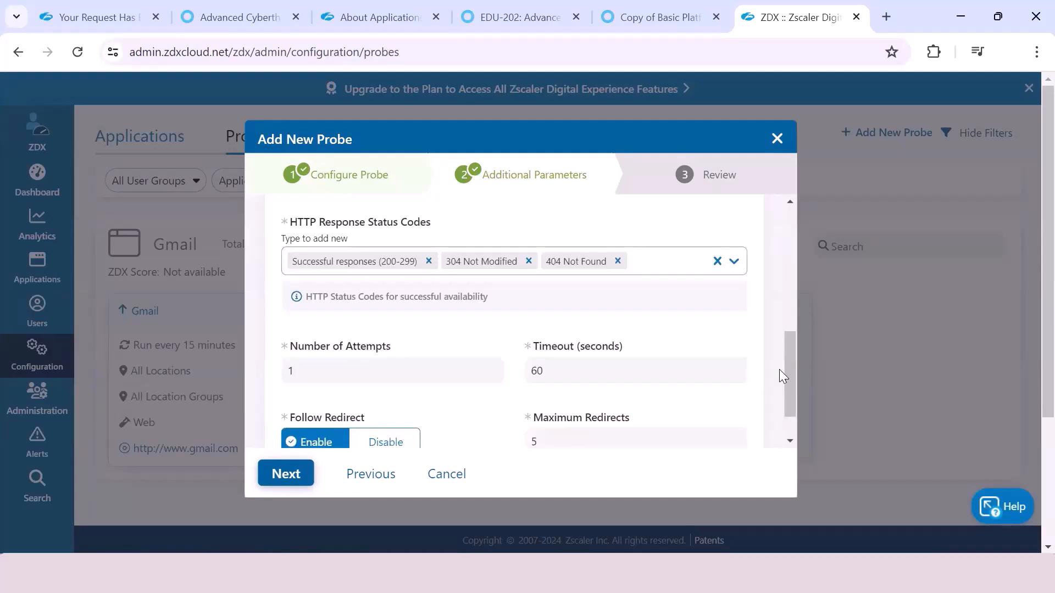
scroll(784, 385, "down", 2)
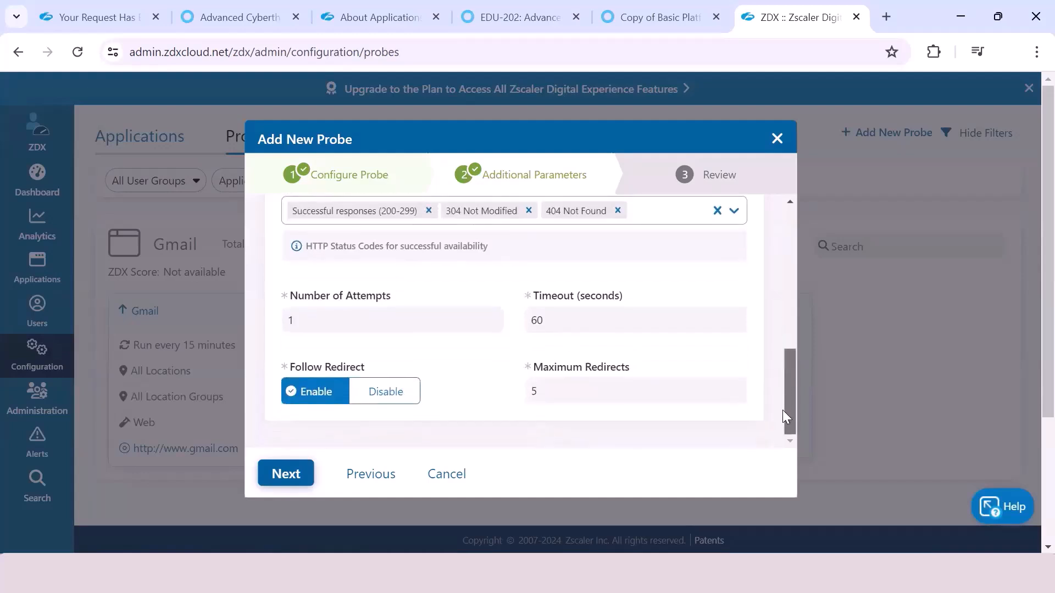
left_click(286, 474)
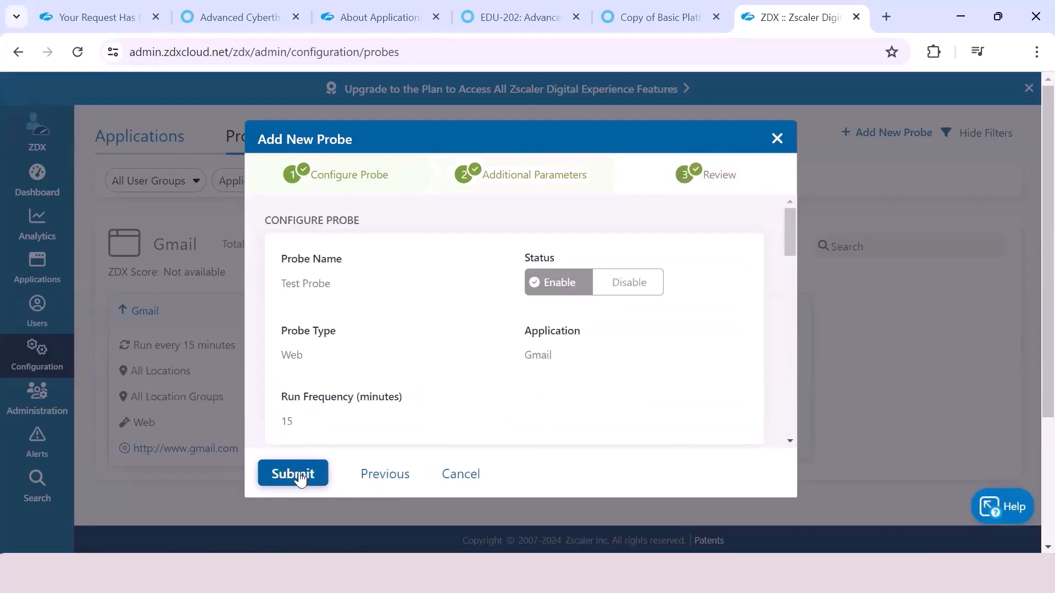
left_click(300, 475)
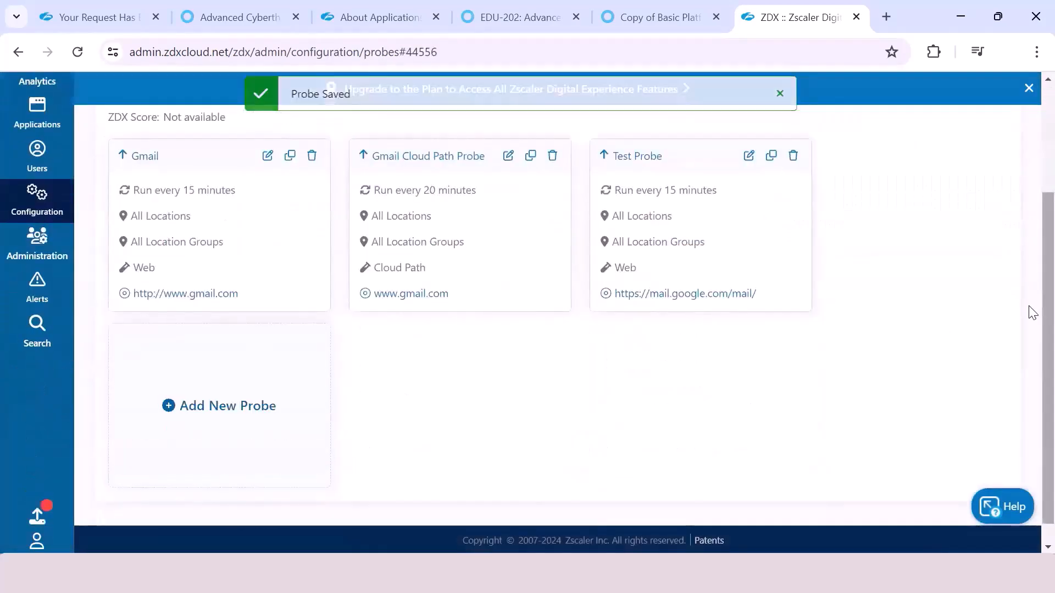
left_click_drag(1033, 264, 1031, 242)
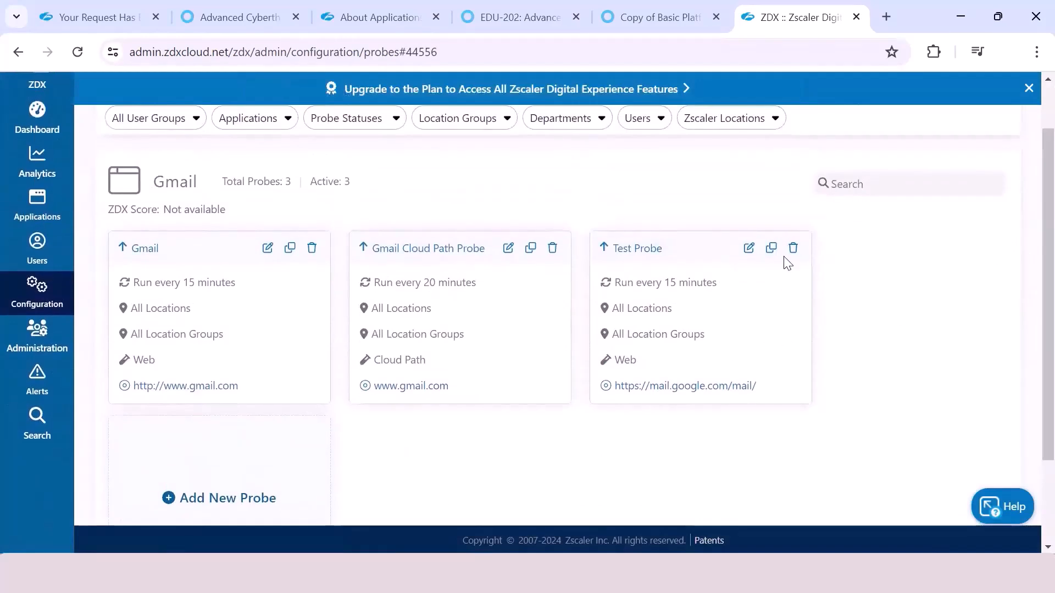